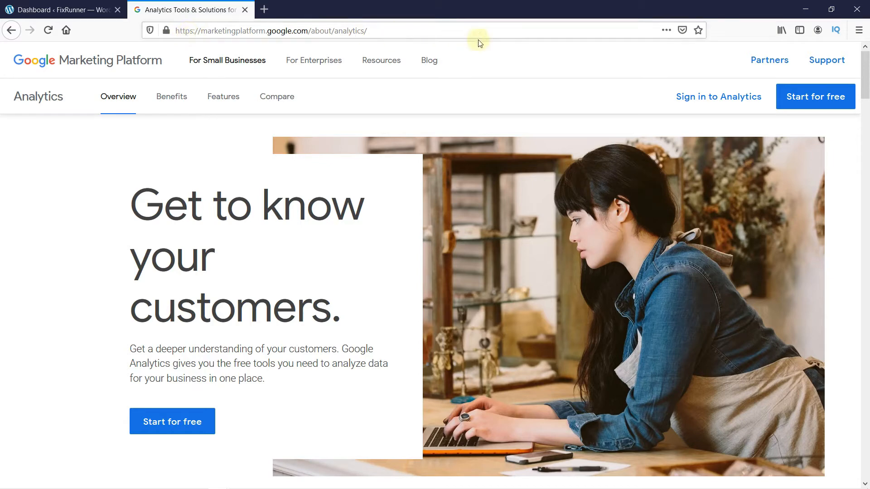
- Start a free Google Analytics setup and name the account FixRunner, keeping all recommended data sharing options
click(816, 106)
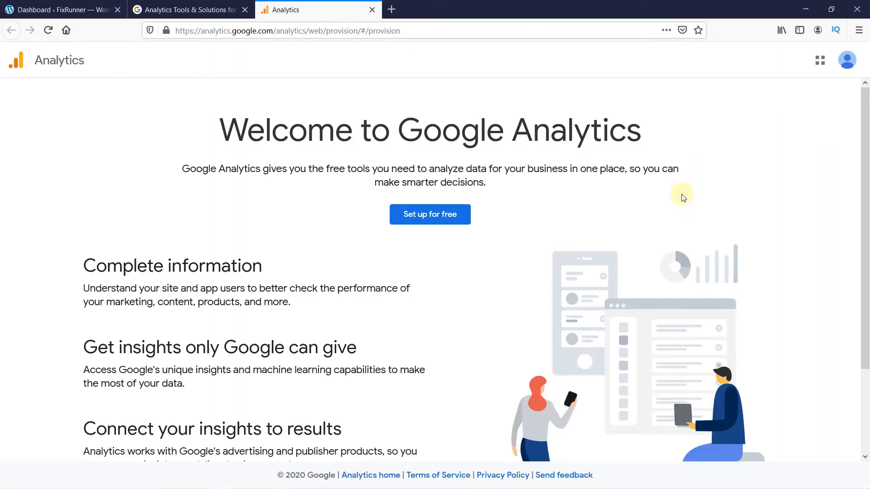
click(433, 219)
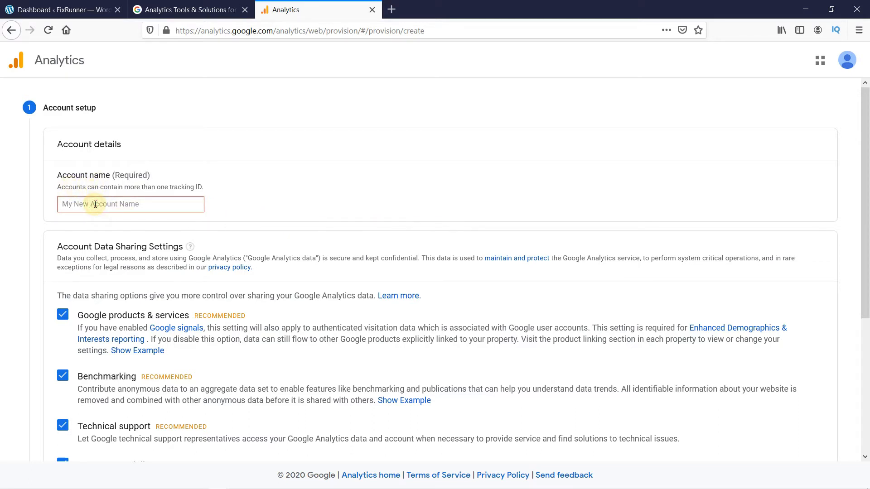
text(Fix)
text(Runner)
scroll(90, 181, down, 3)
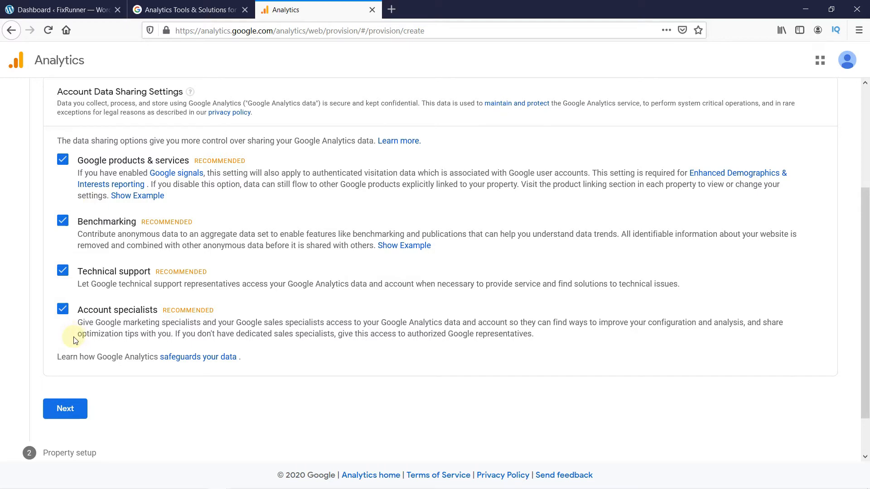
click(75, 410)
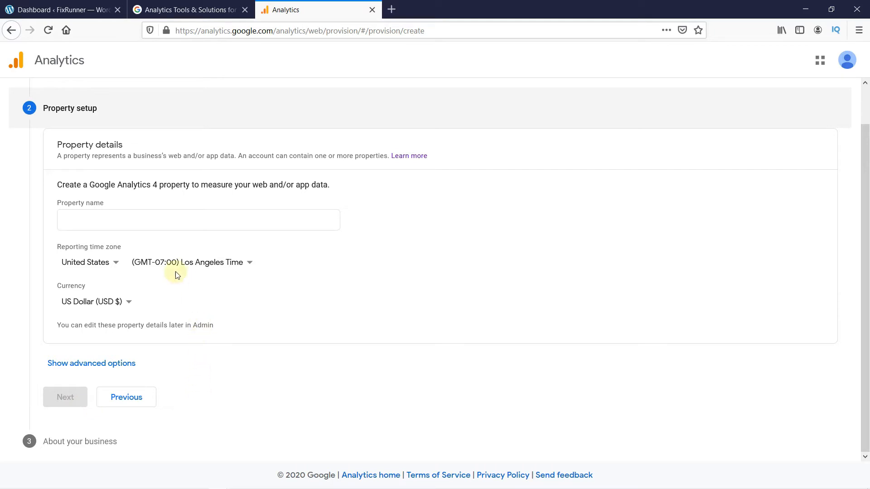
- Name the property Tutorial FixRunner, keep the default time zone and currency, and proceed to the business information
click(95, 218)
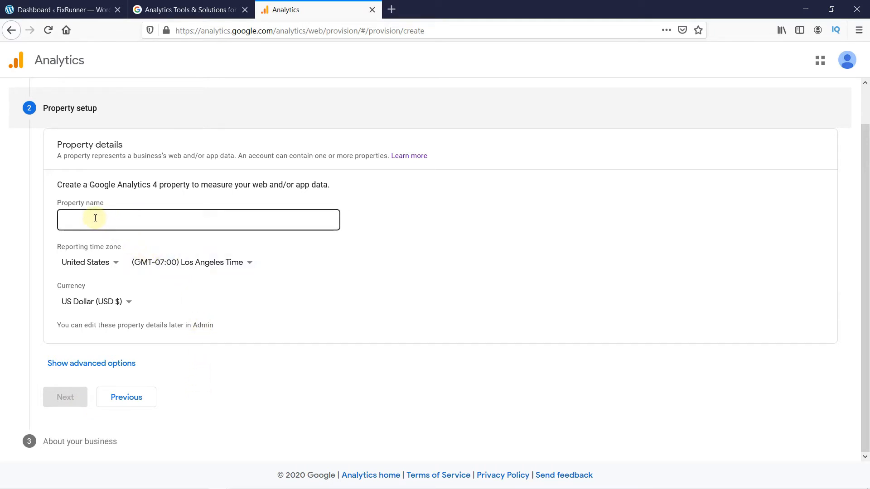
click(95, 218)
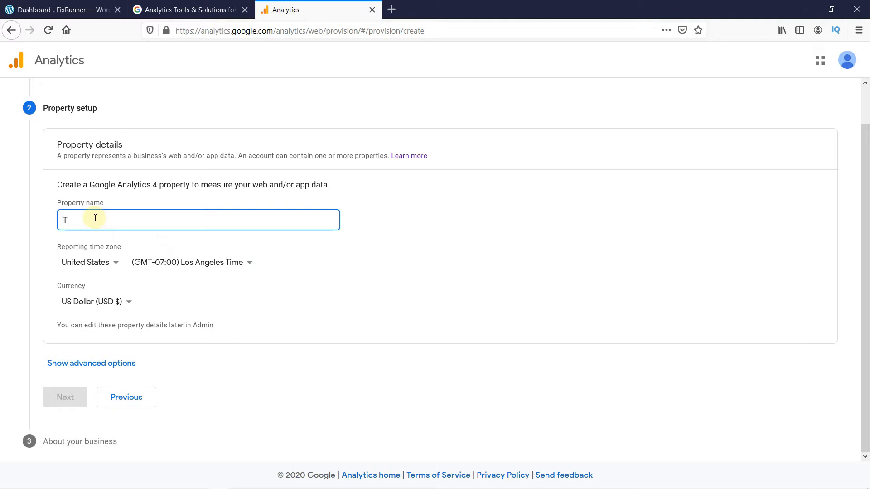
text(Tutorial FixRunner)
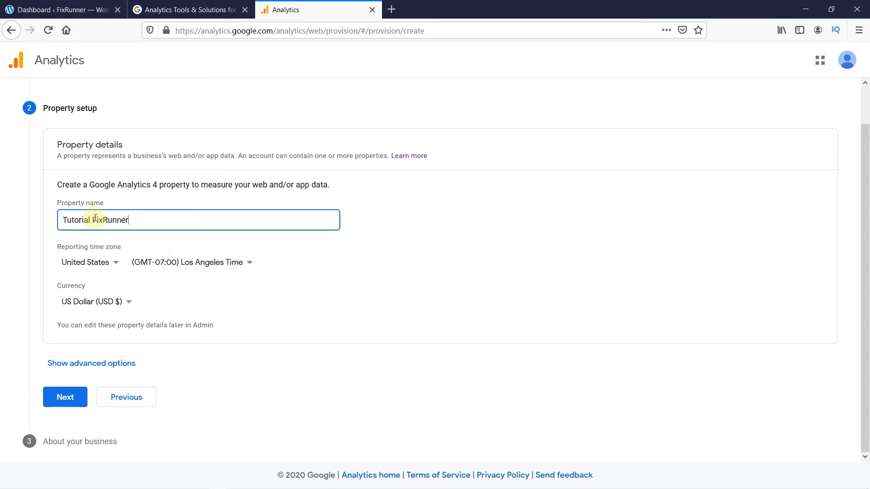
click(277, 269)
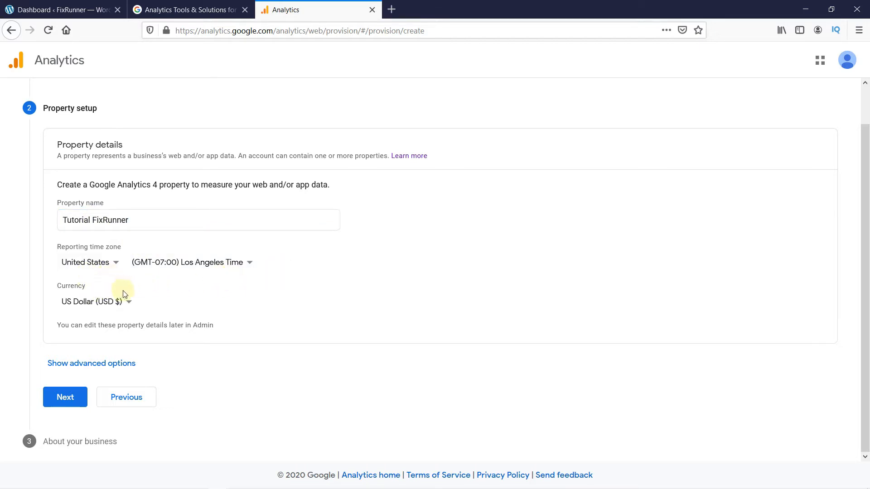
click(82, 397)
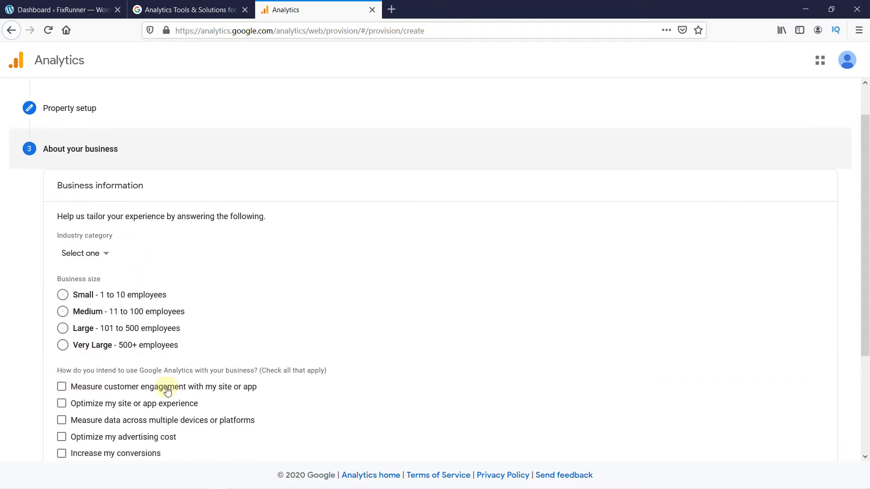
- Set the industry category to Other and the business size to Small - 1 to 10 employees
scroll(359, 379, down, 3)
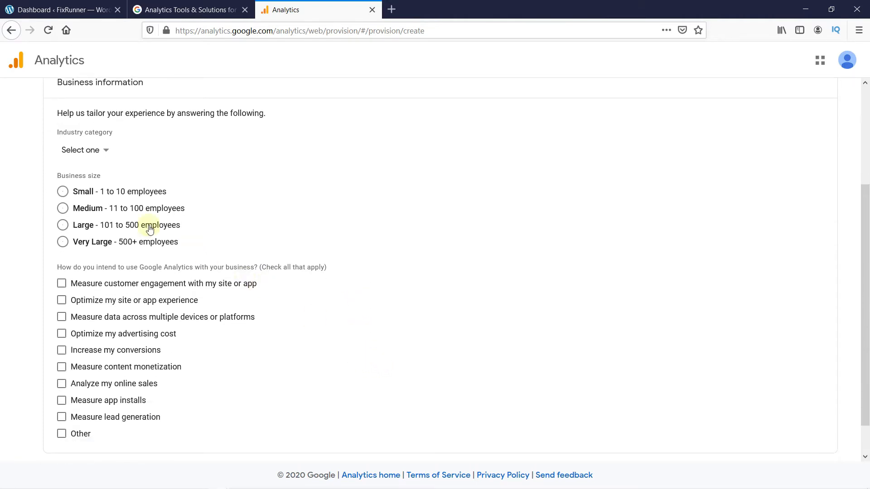
click(104, 152)
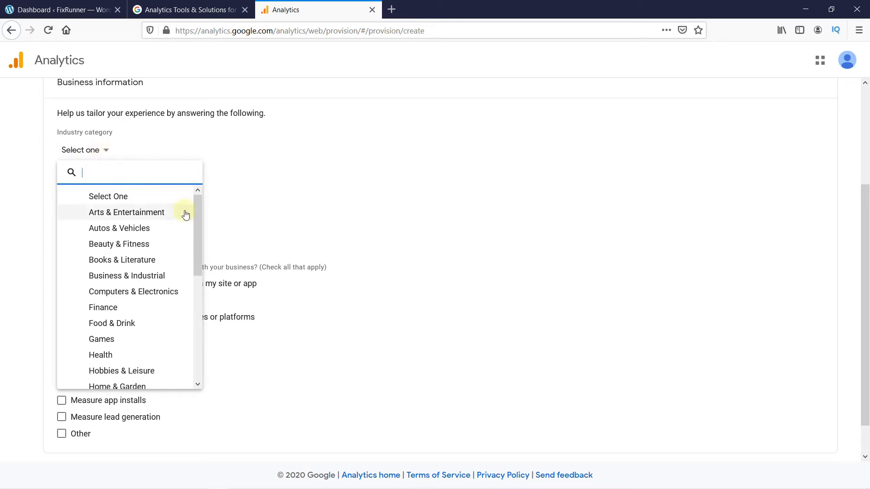
mouse_move(197, 215)
mouse_down()
mouse_move(184, 330)
mouse_move(184, 224)
mouse_up()
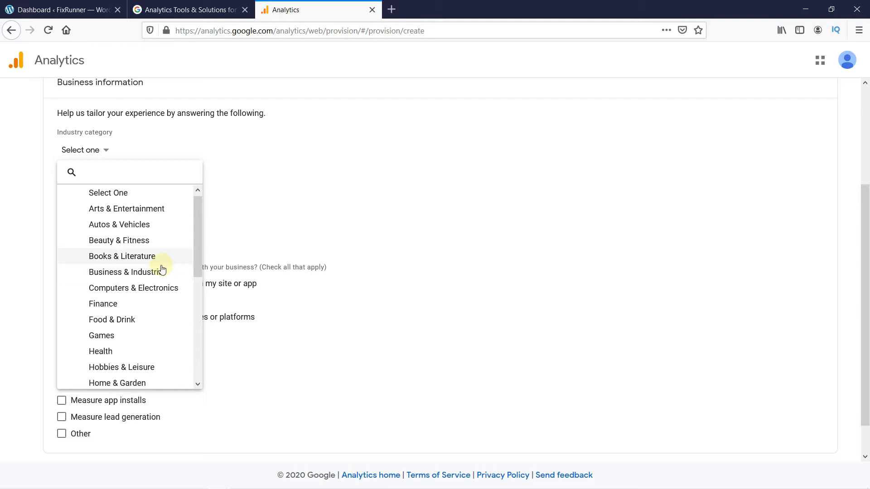
scroll(150, 307, down, 5)
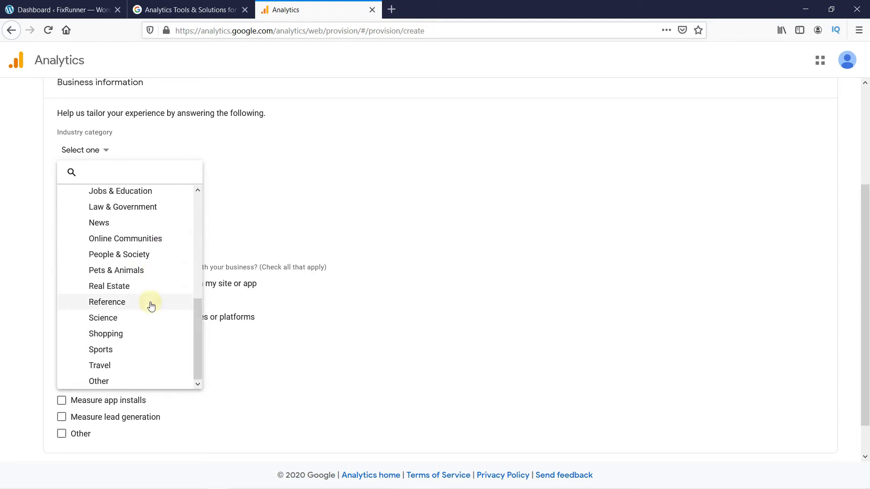
click(107, 382)
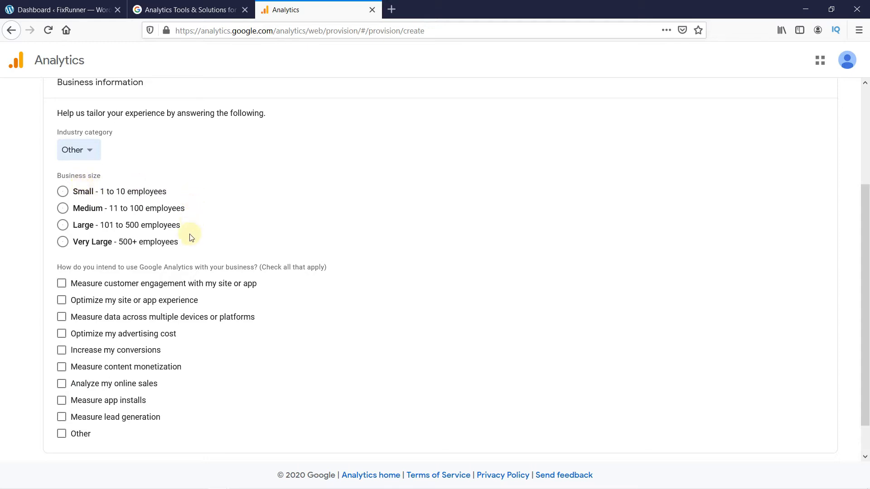
click(63, 191)
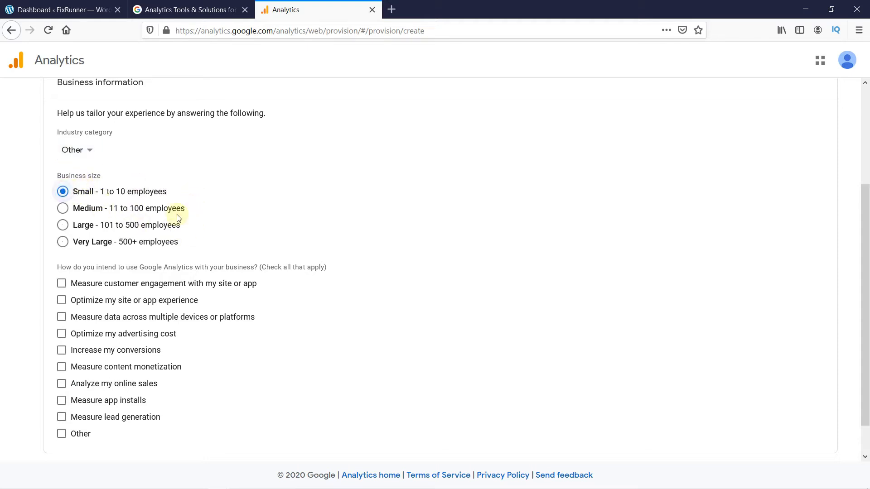
- Select measuring customer engagement with the site or app as the only intended use of Google Analytics
scroll(323, 294, down, 2)
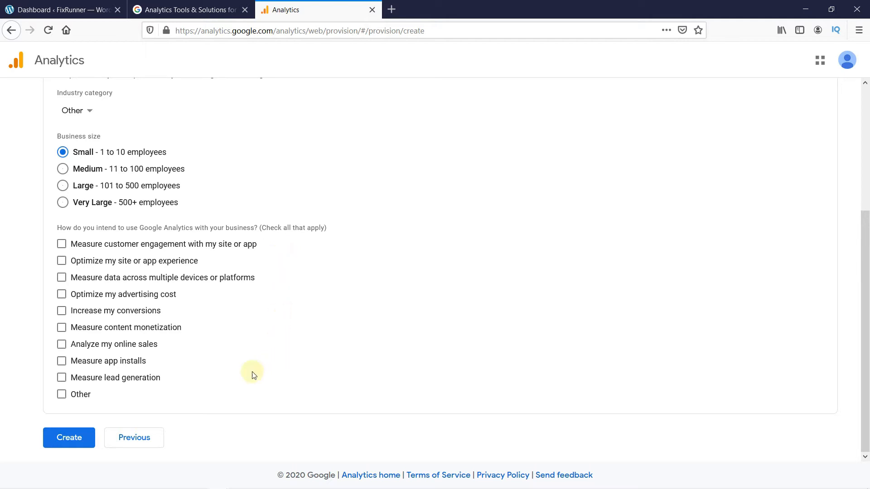
click(60, 397)
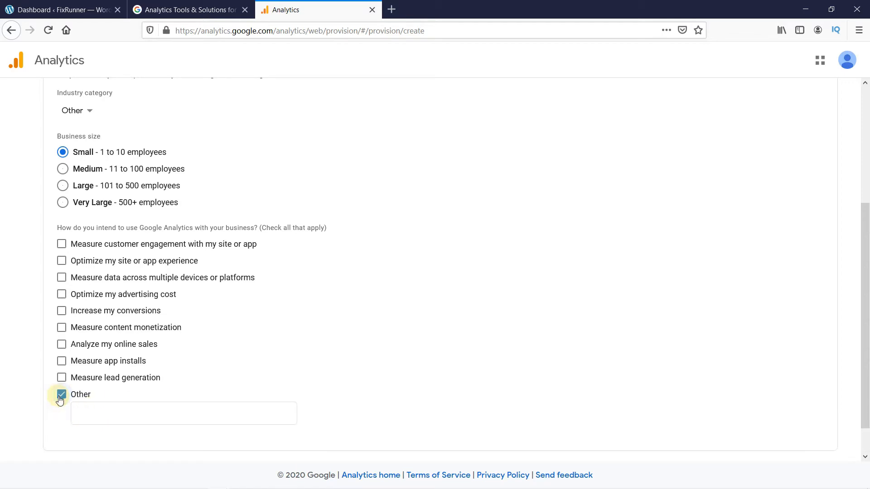
scroll(198, 396, down, 1)
click(136, 373)
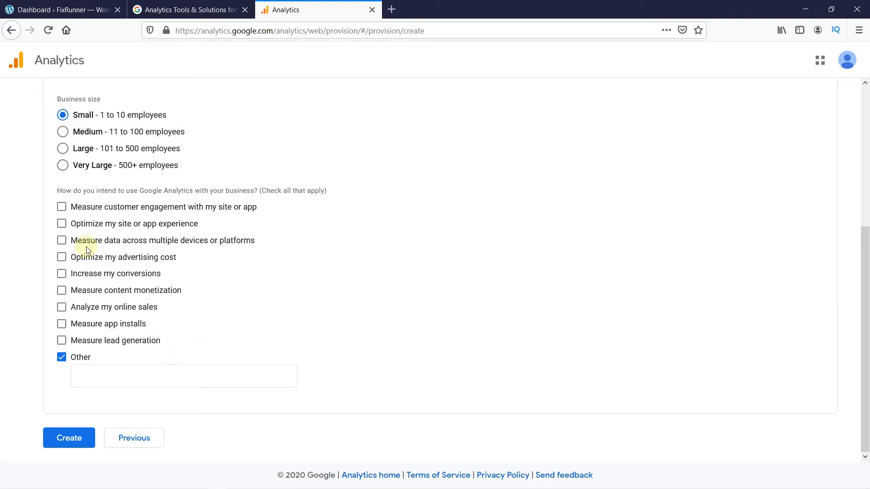
click(62, 210)
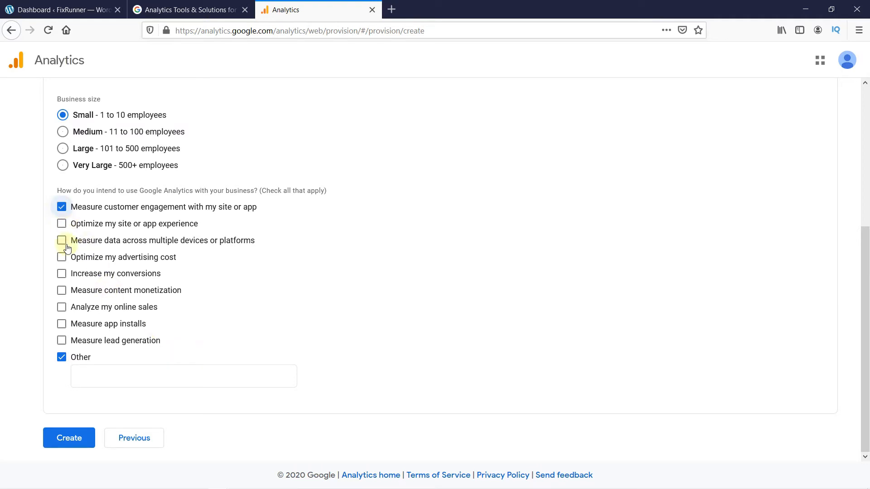
click(62, 357)
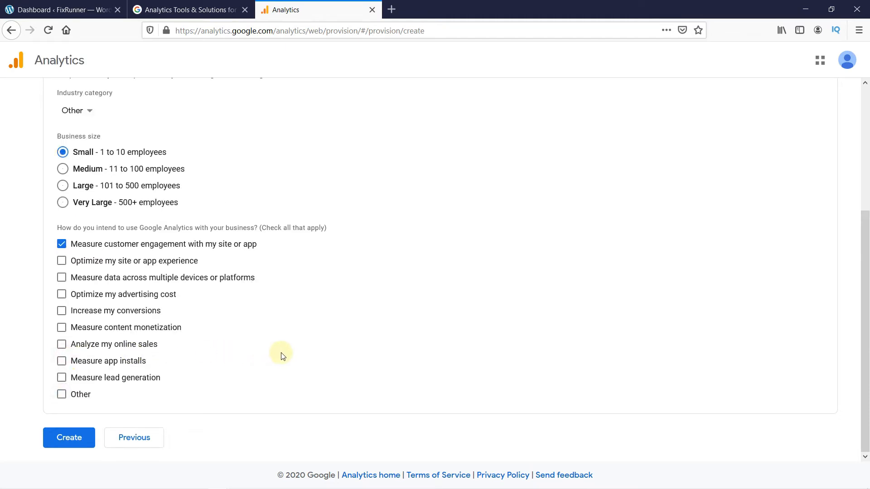
- Create the account by accepting the terms of service and both data terms, and save the email preferences with all options enabled
click(80, 440)
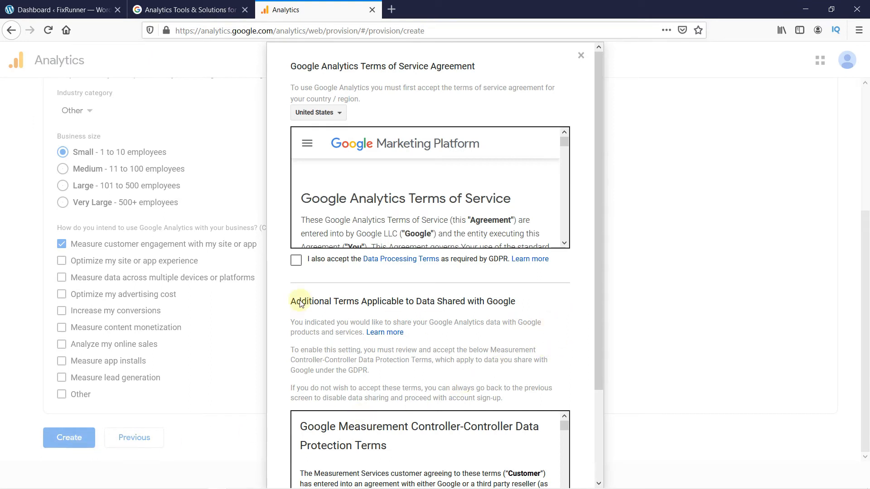
click(296, 264)
scroll(302, 297, down, 3)
click(295, 436)
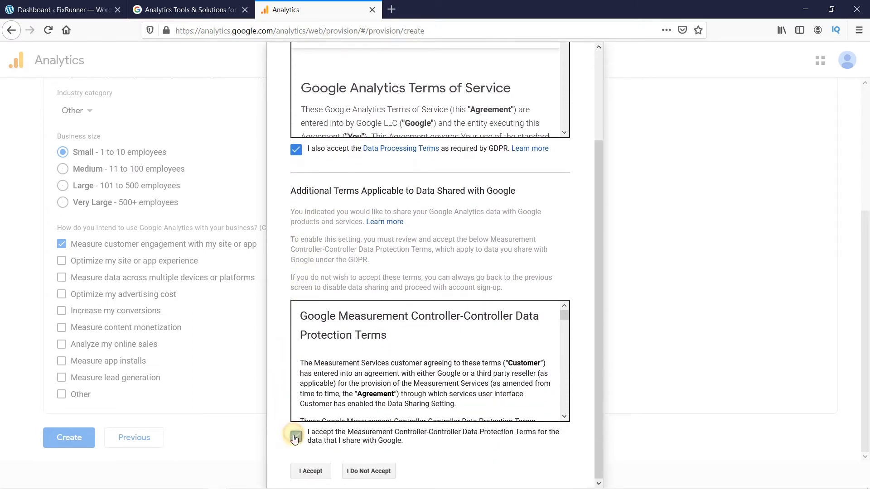
click(314, 471)
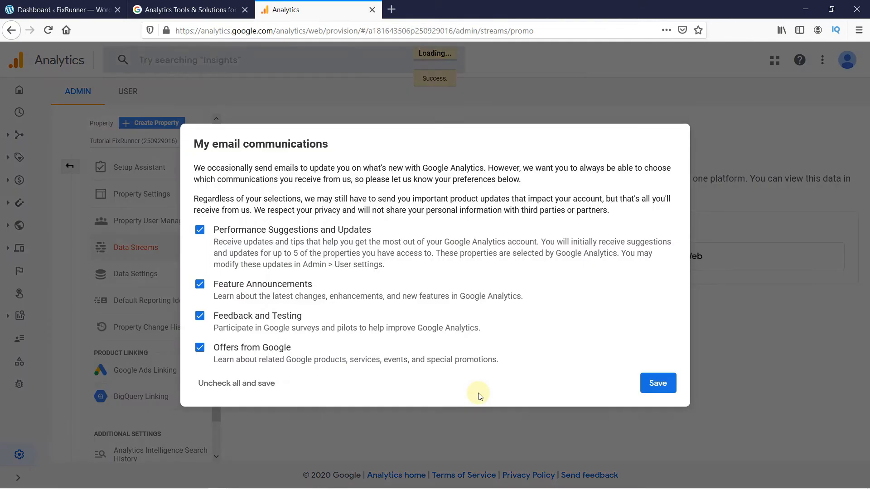
click(650, 386)
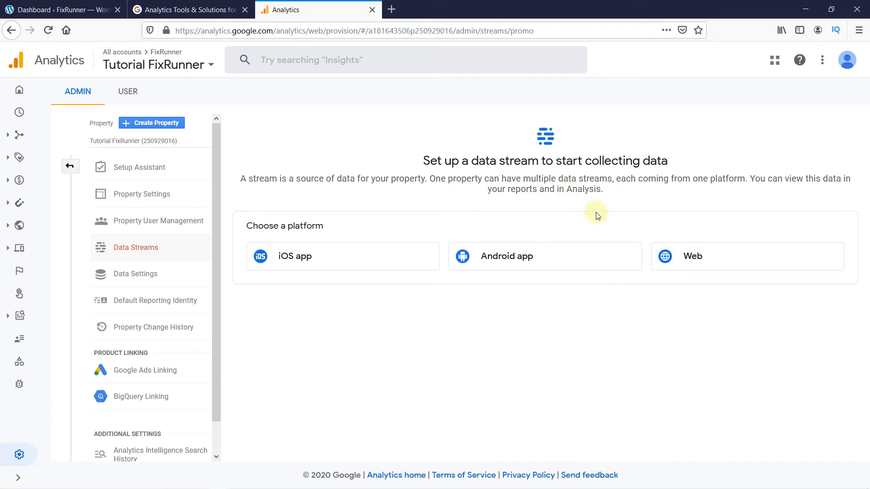
click(683, 257)
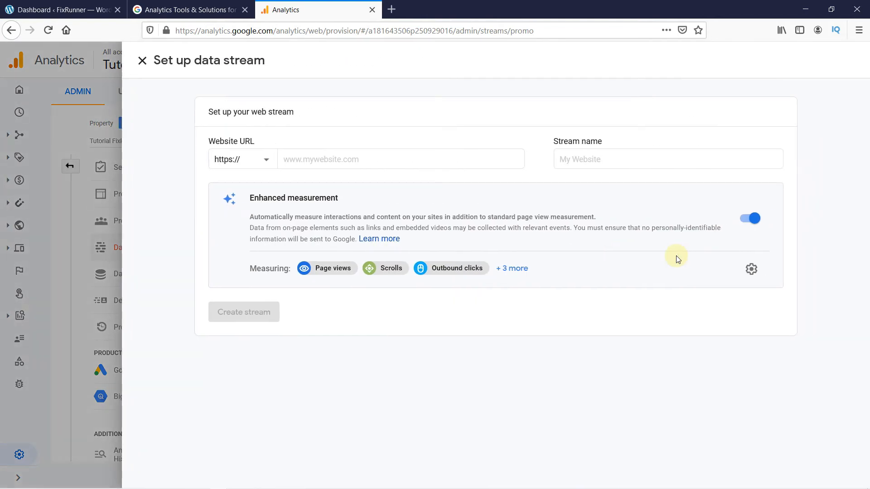
click(373, 159)
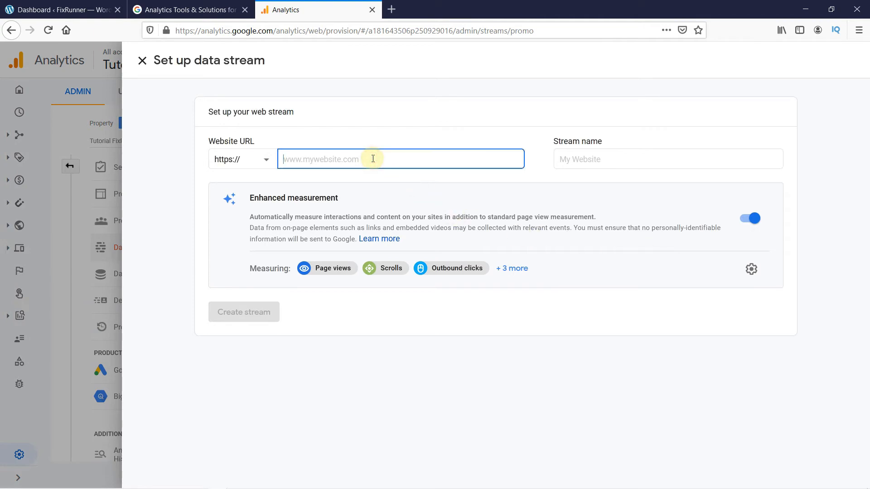
text(http://tutorial1.fixrunnertest.com/)
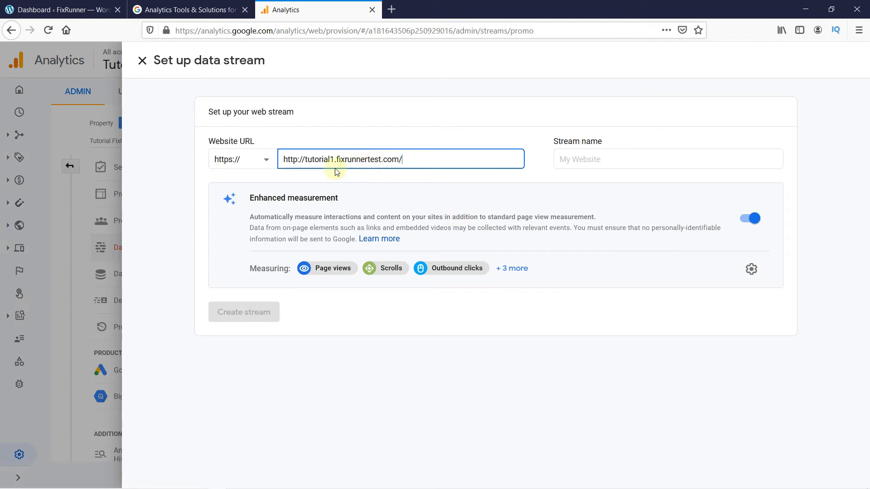
drag(305, 159, 279, 157)
key(BackSpace)
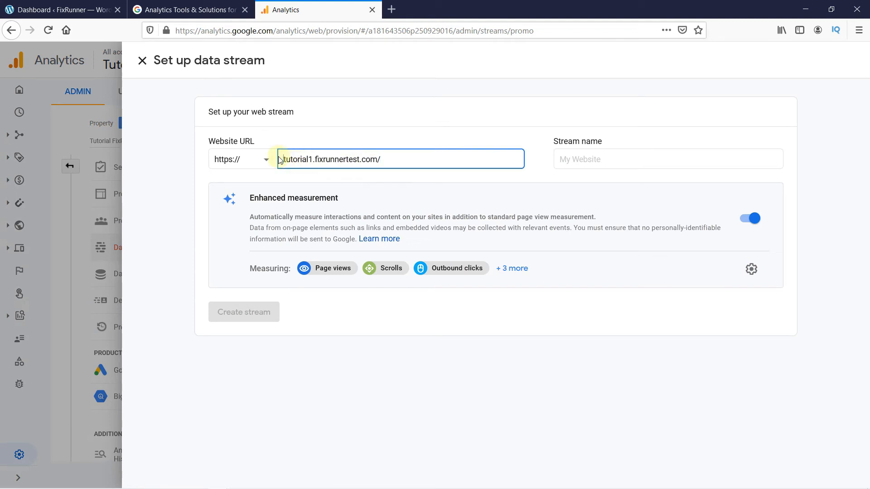
click(355, 179)
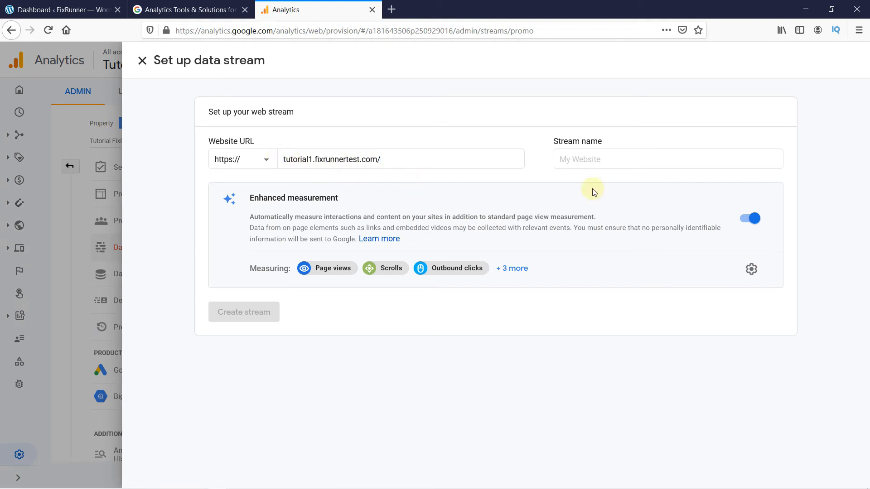
- Name the web stream FixRunner Test and create it with enhanced measurement on
click(593, 160)
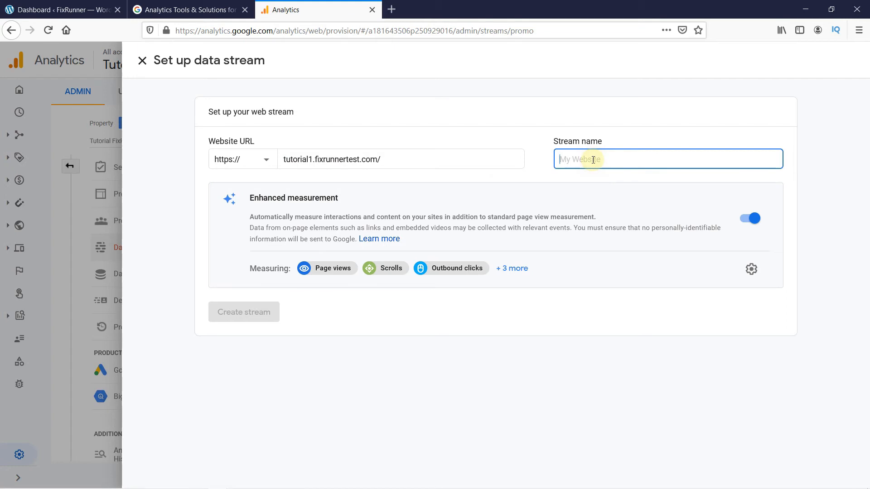
text(FixRunner Test)
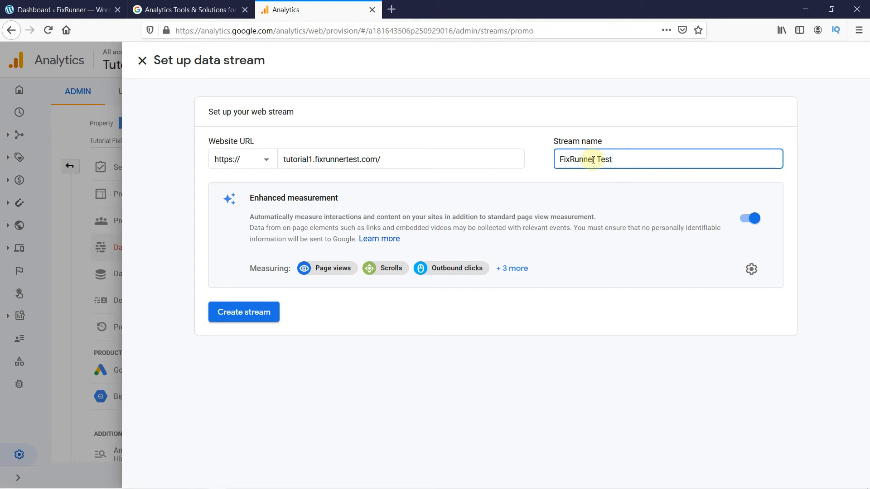
click(604, 171)
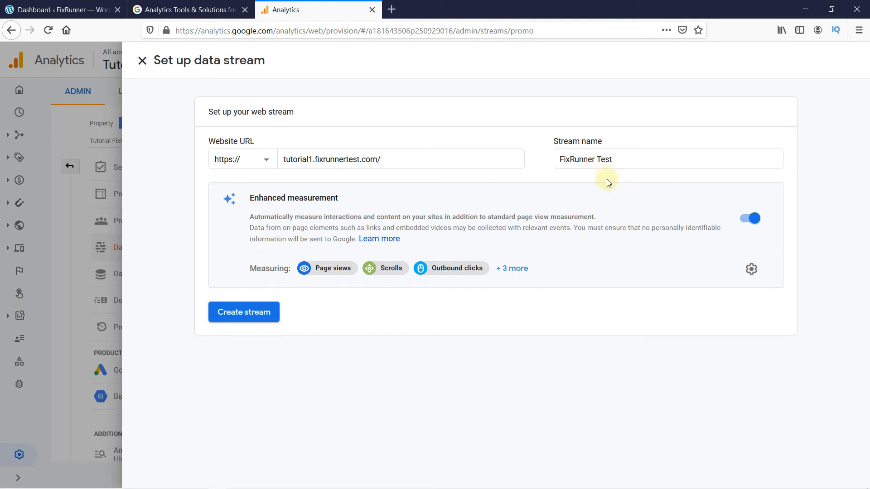
click(262, 319)
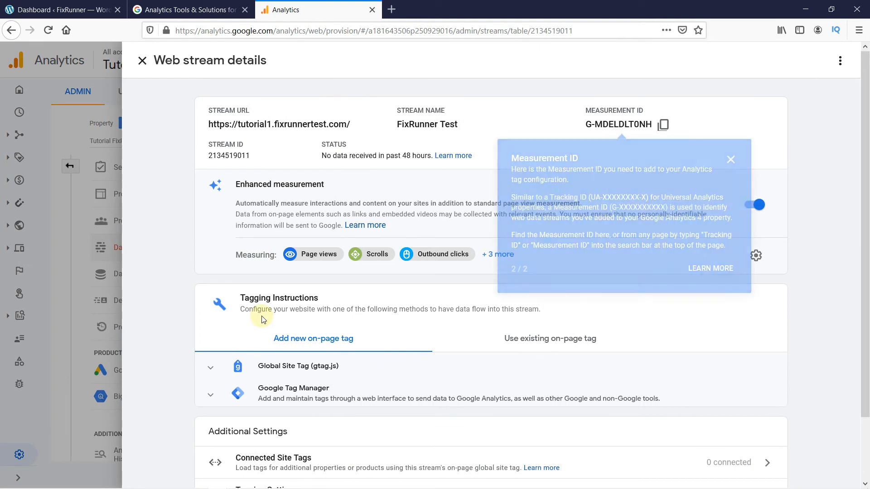
- Dismiss the Measurement ID tip and expand the Global Site Tag (gtag.js) code in the tagging instructions
click(737, 168)
scroll(729, 305, down, 2)
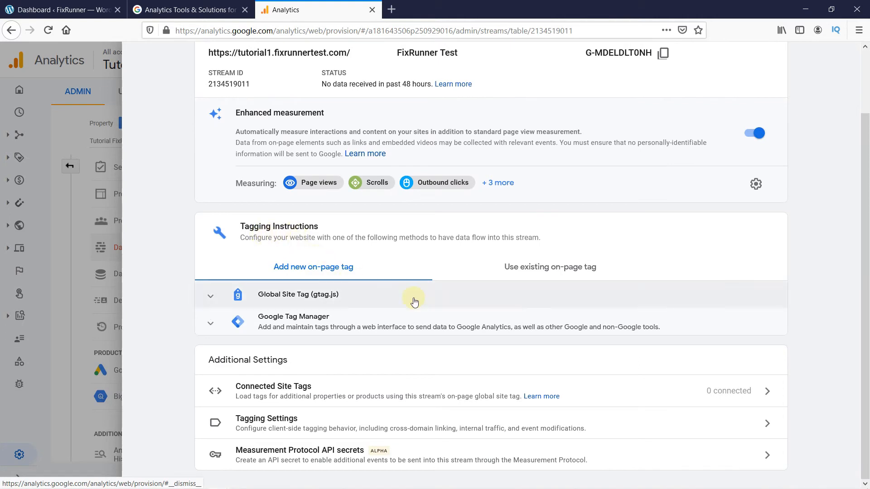
click(208, 296)
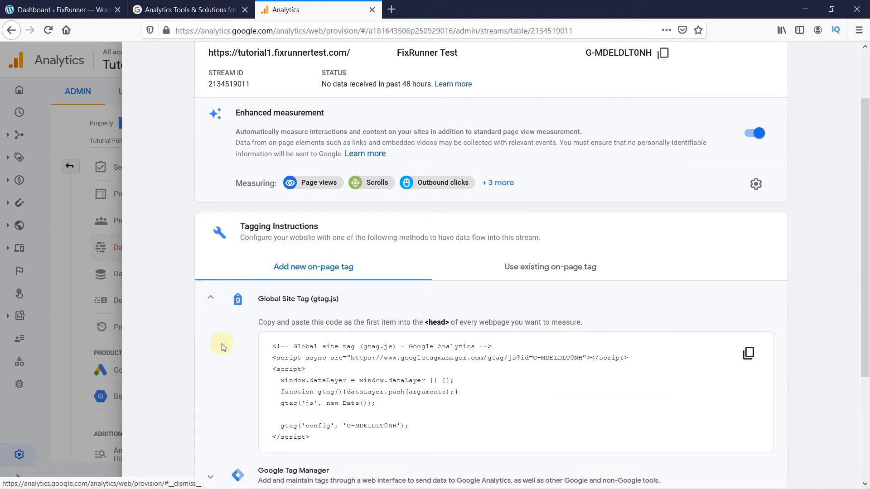
- Copy the Global Site Tag (gtag.js) code and switch to the FixRunner WordPress dashboard
scroll(222, 348, down, 1)
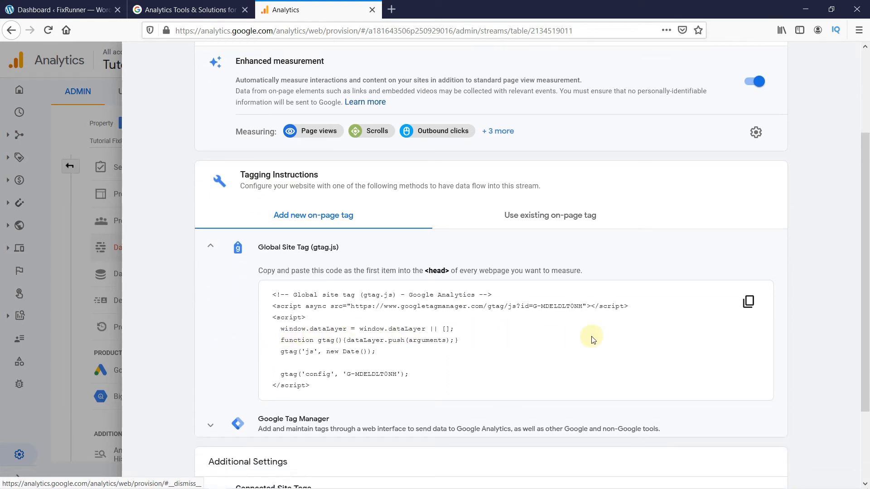
click(749, 306)
click(74, 11)
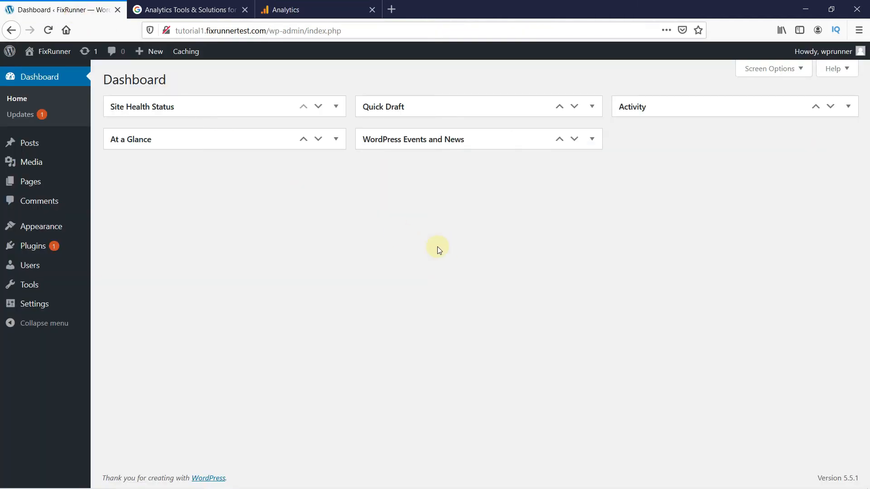
- Search the new plugins for "insert headers and footers", and install and activate Insert Headers and Footers by WPBeginner
mouse_move(69, 251)
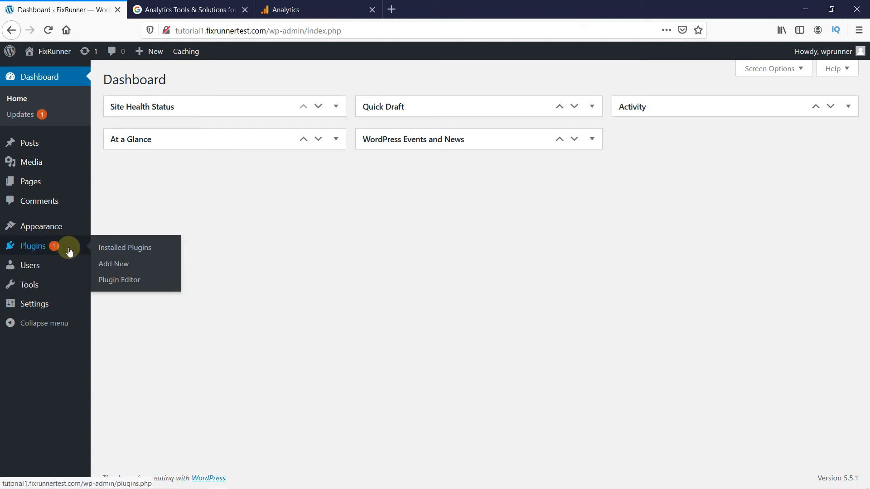
click(107, 267)
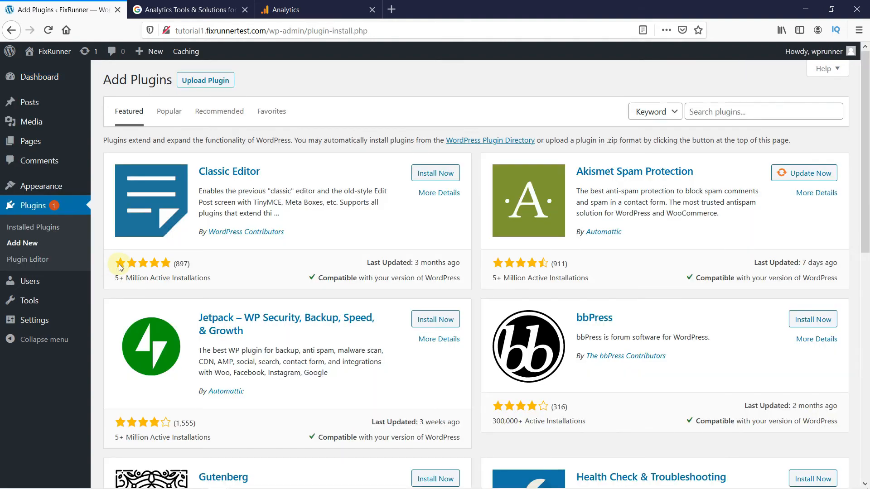
click(719, 112)
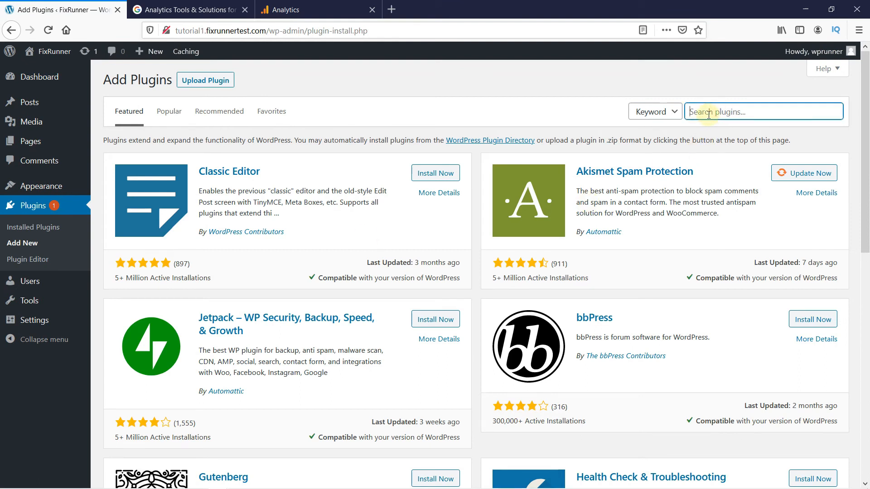
text(insert headers and footers)
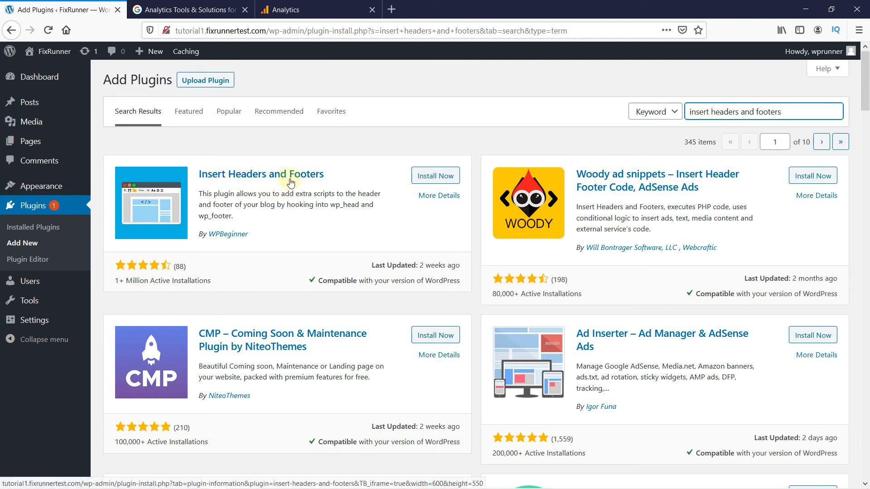
click(416, 179)
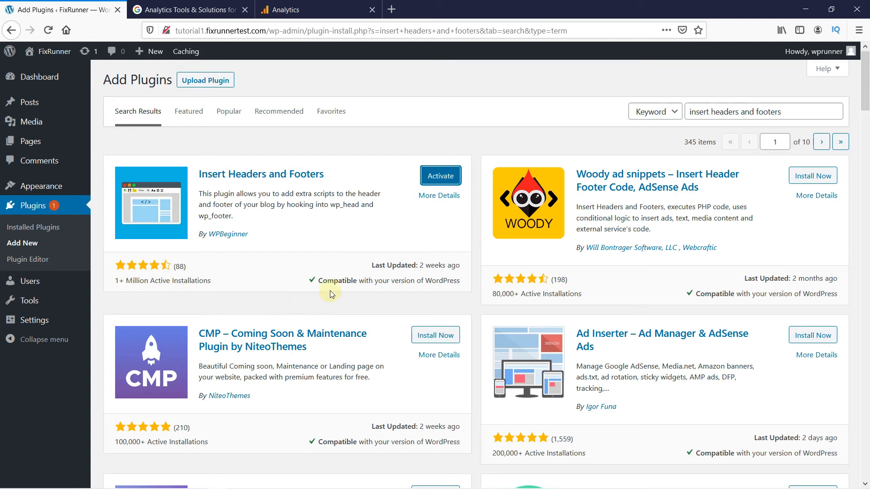
click(441, 180)
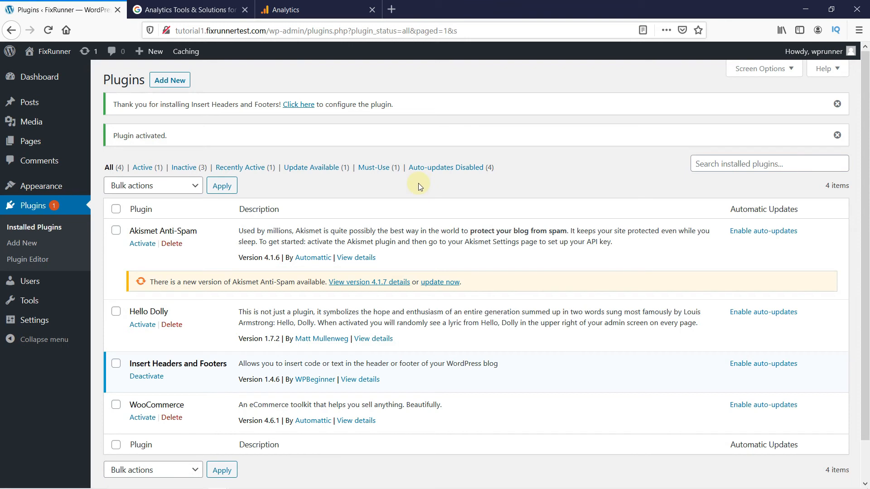
- Paste the copied Global Site Tag code into Scripts in Header of the Insert Headers and Footers settings and save
mouse_move(68, 321)
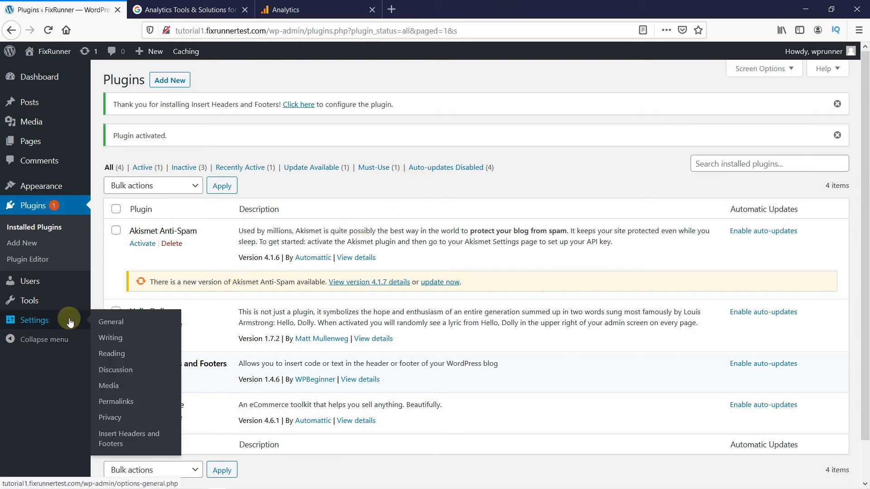
click(114, 437)
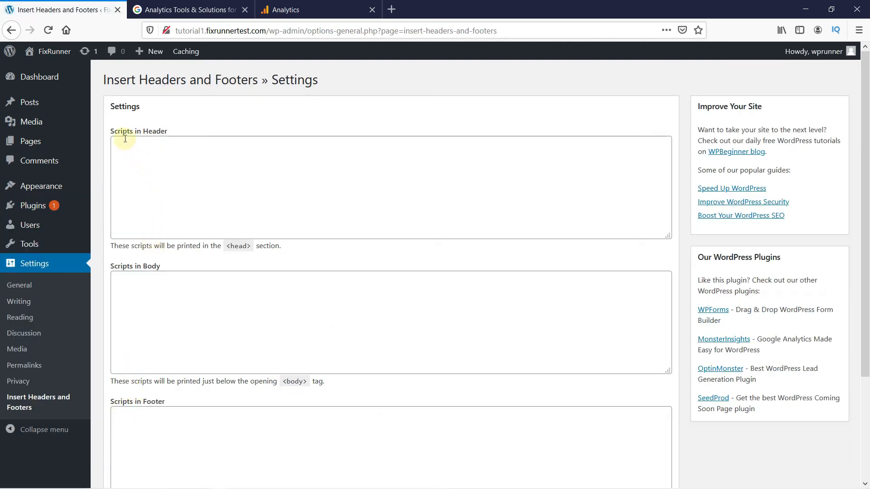
click(141, 151)
key(ctrl+v)
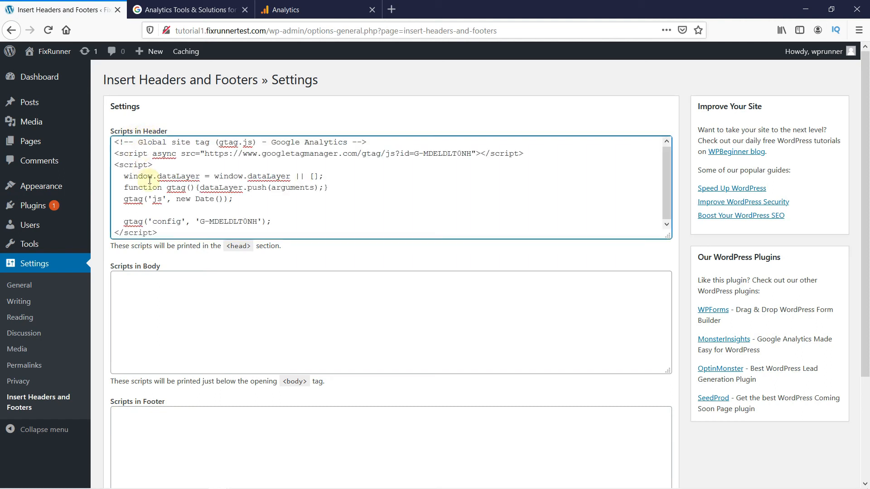
scroll(103, 229, down, 1)
scroll(102, 229, down, 5)
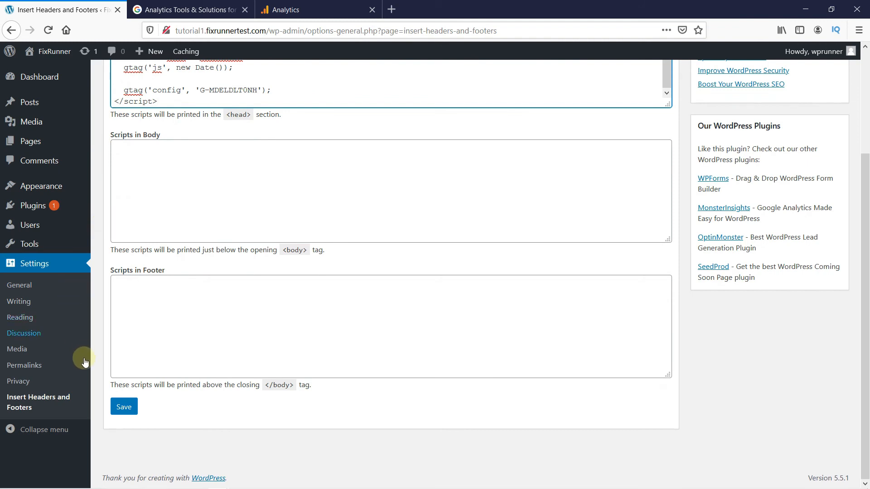
click(124, 409)
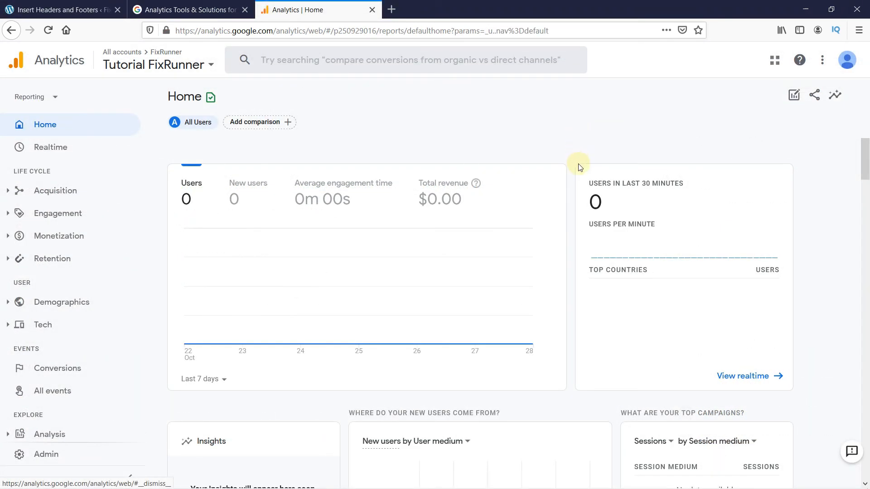
- Look over the report cards on the Tutorial FixRunner home page in Google Analytics
scroll(579, 169, down, 7)
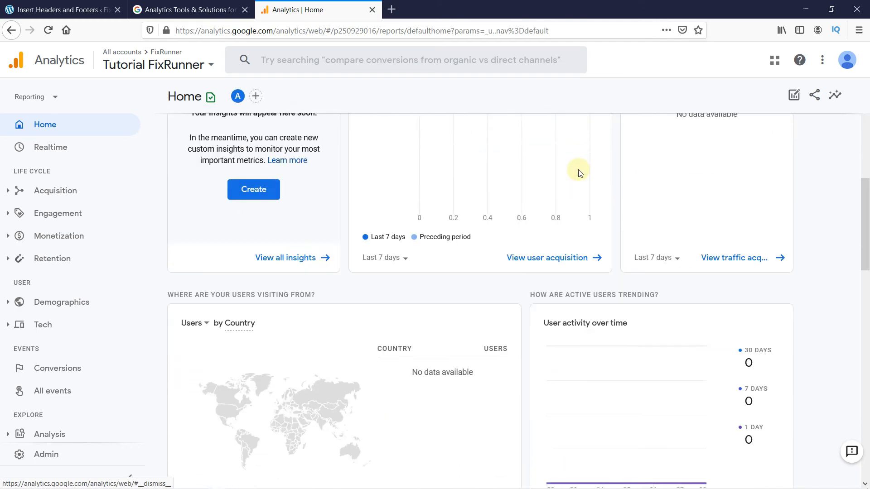
scroll(578, 173, up, 7)
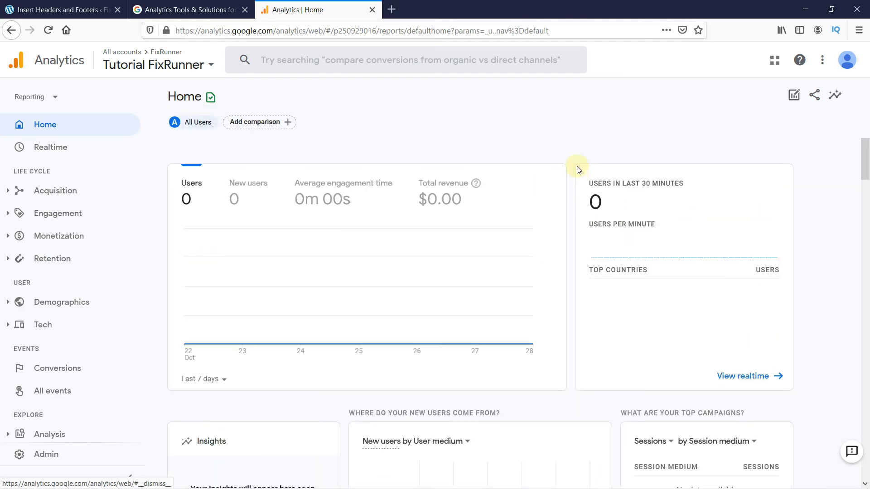